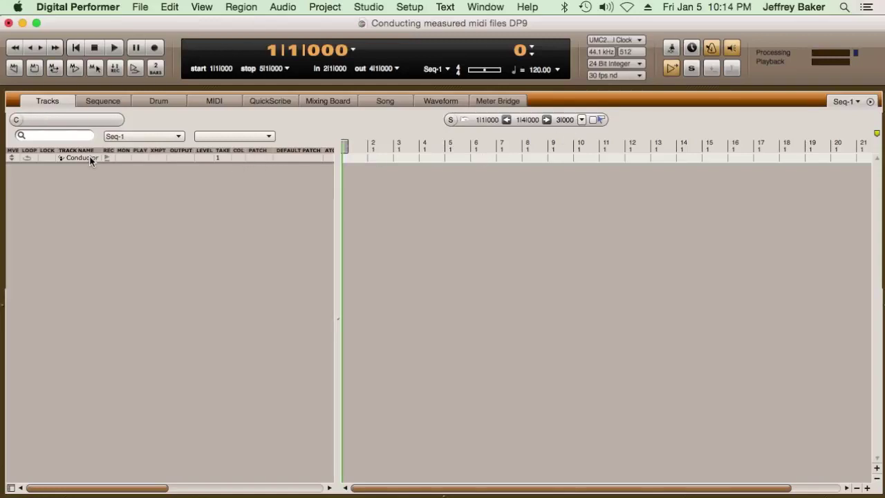
Add a MIDI track to the sequence and route its output to Apple Software Synth-1.
{"action": "left_click", "coordinate": [277, 7]}
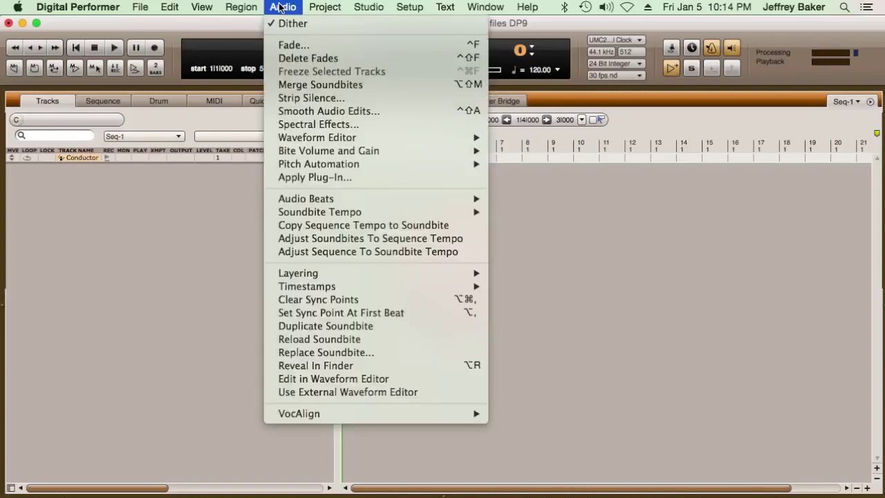
{"action": "mouse_move", "coordinate": [312, 7]}
{"action": "mouse_move", "coordinate": [359, 23]}
{"action": "left_click", "coordinate": [498, 26]}
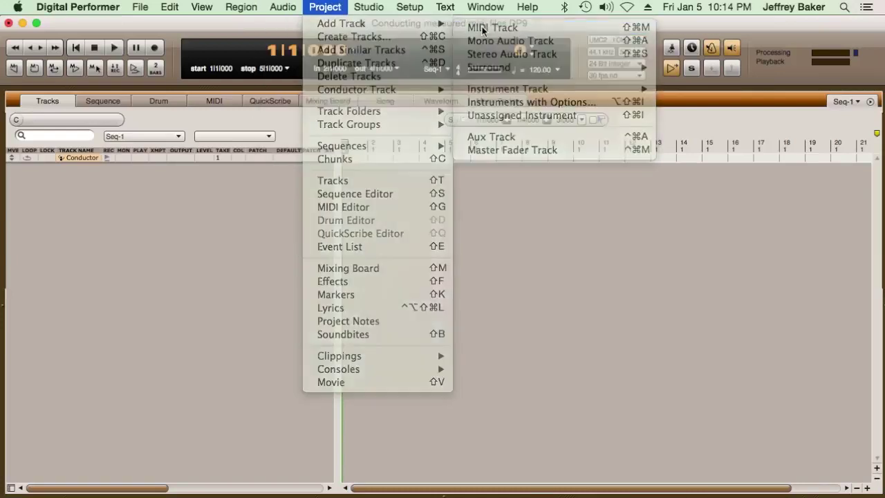
{"action": "left_click", "coordinate": [234, 167]}
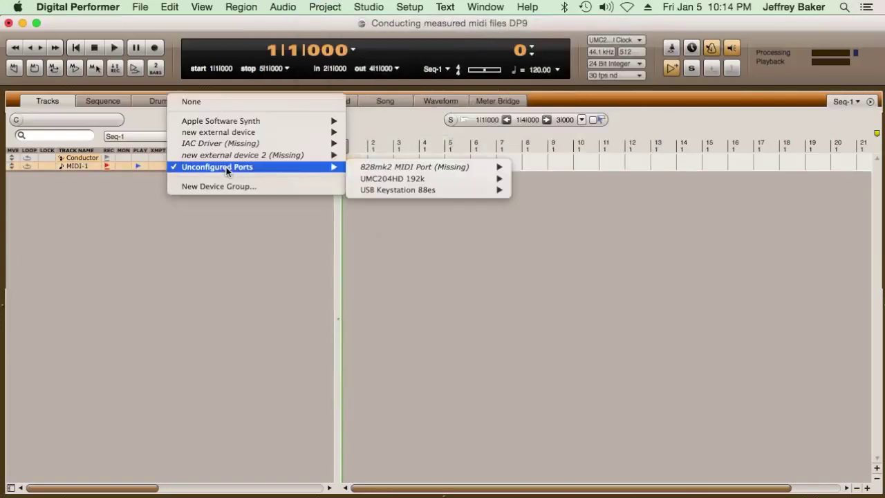
{"action": "mouse_move", "coordinate": [223, 121]}
{"action": "left_click", "coordinate": [392, 122]}
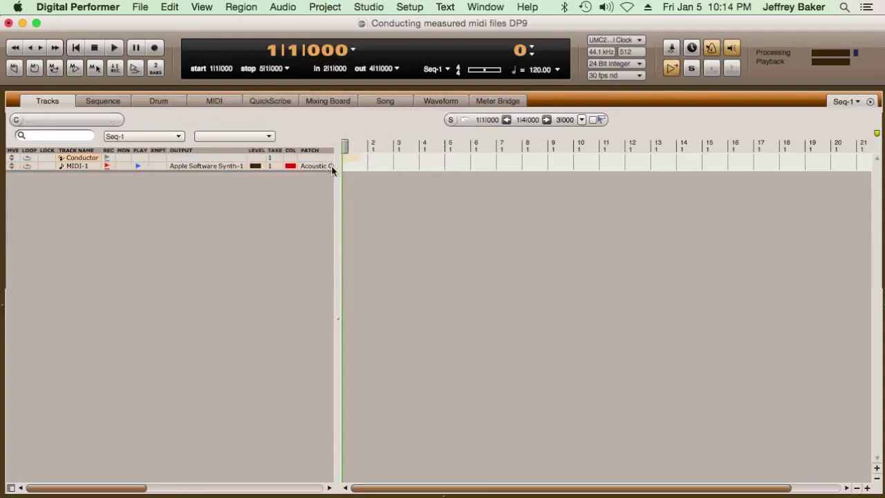
Choose an acoustic patch for the new MIDI track and rename the track HB.
{"action": "left_click", "coordinate": [319, 165]}
{"action": "left_click", "coordinate": [433, 163]}
{"action": "double_click", "coordinate": [73, 166]}
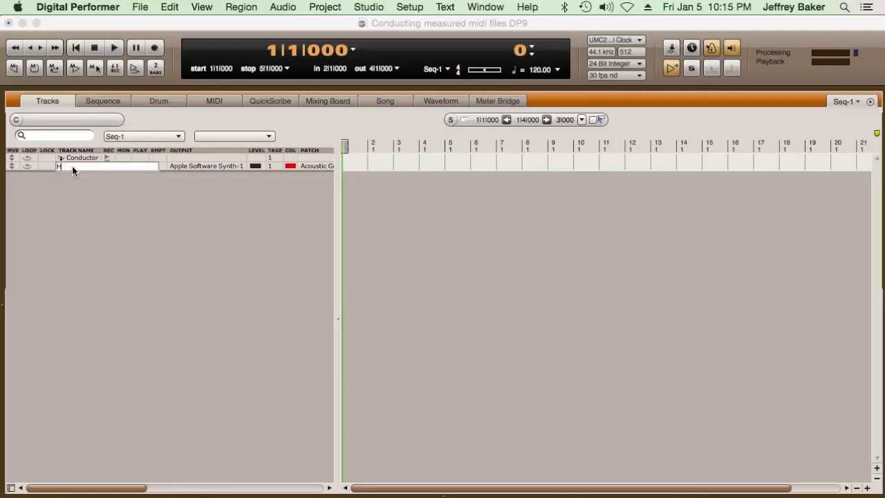
{"action": "key", "text": "Return"}
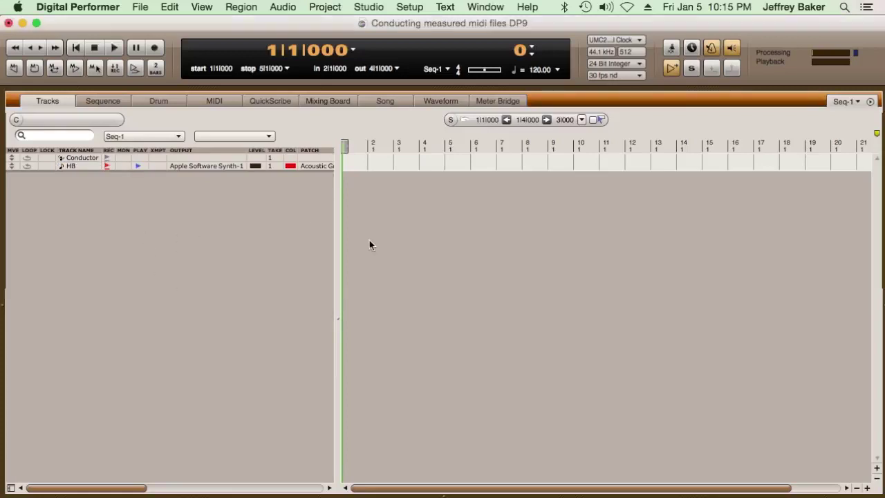
Review the metronome click preferences, including click type, outputs and options, and close them.
{"action": "left_click", "coordinate": [713, 51]}
{"action": "left_click", "coordinate": [713, 50]}
{"action": "double_click", "coordinate": [713, 50]}
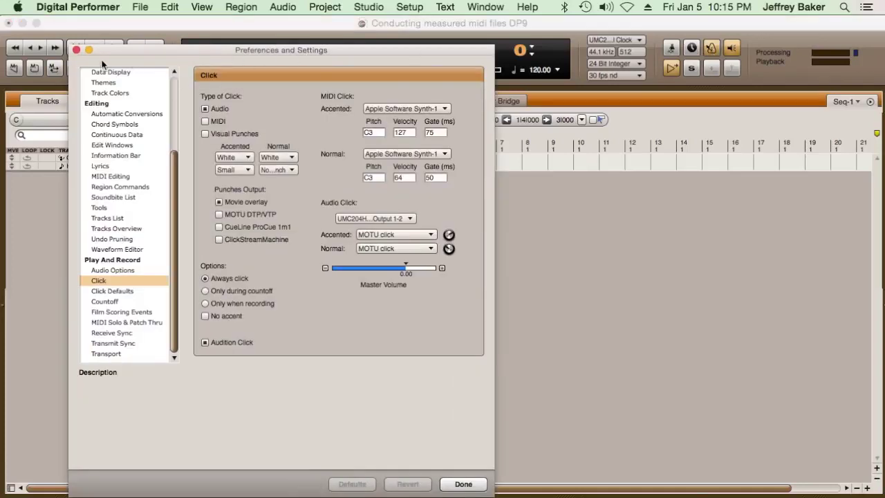
{"action": "left_click", "coordinate": [76, 50]}
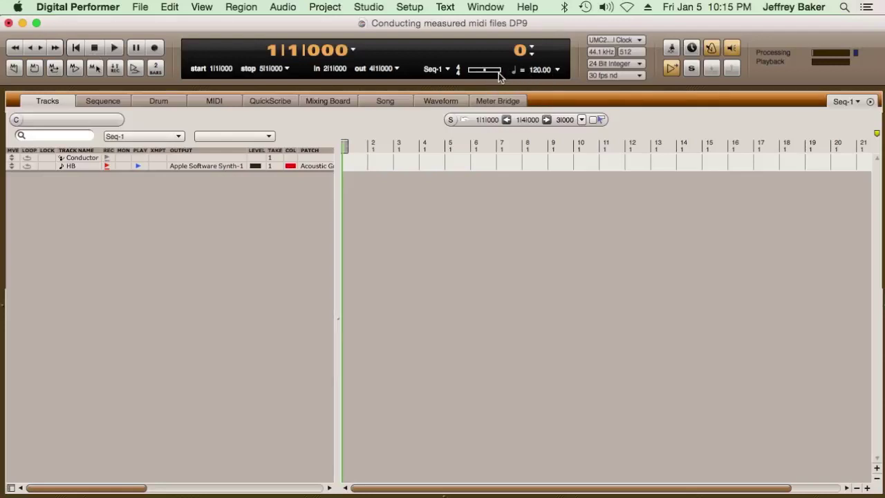
Set the tempo to 109 and change the meter to 3/4 from measure 1 to the end of the sequence, moving only barlines.
{"action": "left_click_drag", "start_coordinate": [487, 72], "coordinate": [483, 72]}
{"action": "left_click", "coordinate": [337, 8]}
{"action": "mouse_move", "coordinate": [377, 90]}
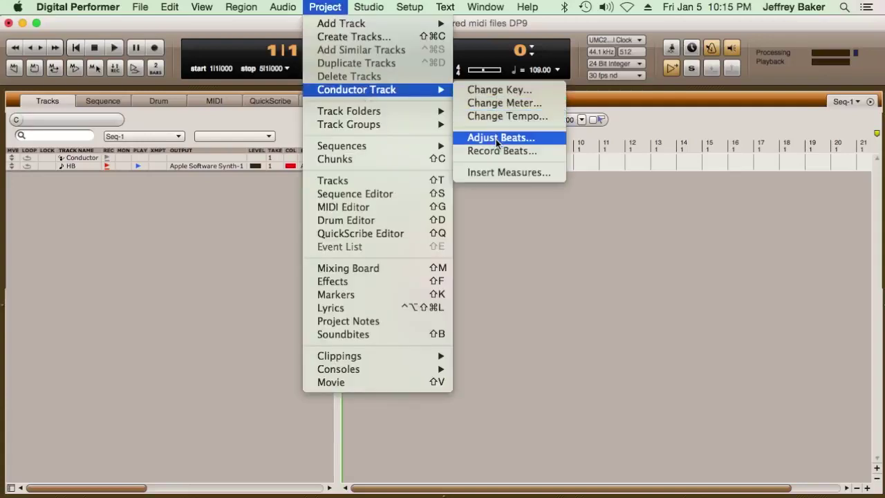
{"action": "left_click", "coordinate": [503, 104]}
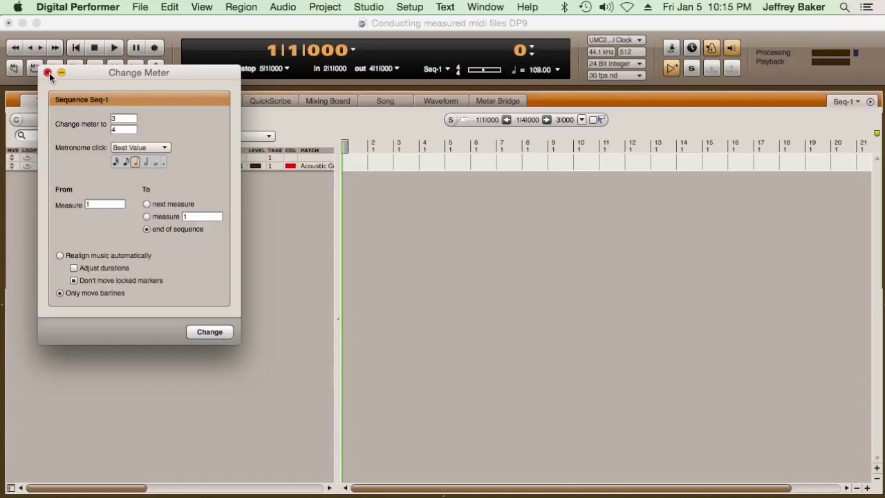
{"action": "left_click", "coordinate": [210, 332]}
{"action": "left_click", "coordinate": [47, 72]}
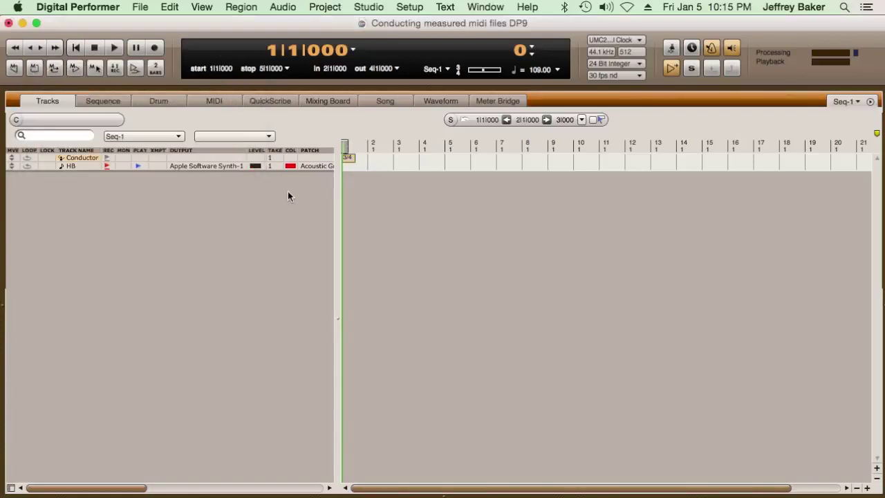
Record a melody of about nine measures on the HB track and show it as QuickScribe notation.
{"action": "left_click", "coordinate": [156, 49]}
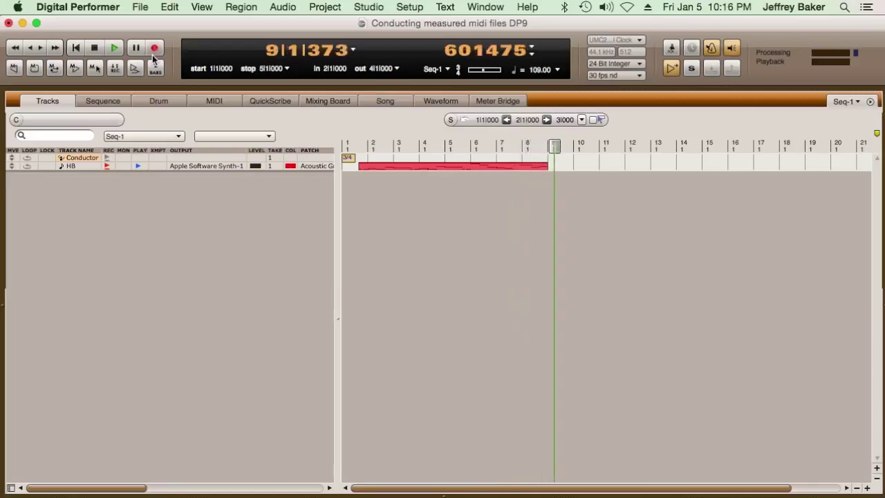
{"action": "left_click", "coordinate": [115, 49]}
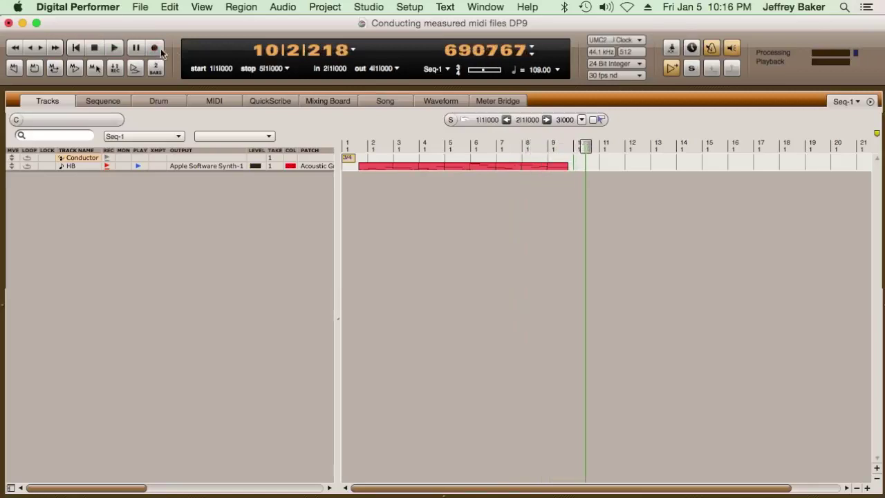
{"action": "left_click", "coordinate": [267, 102]}
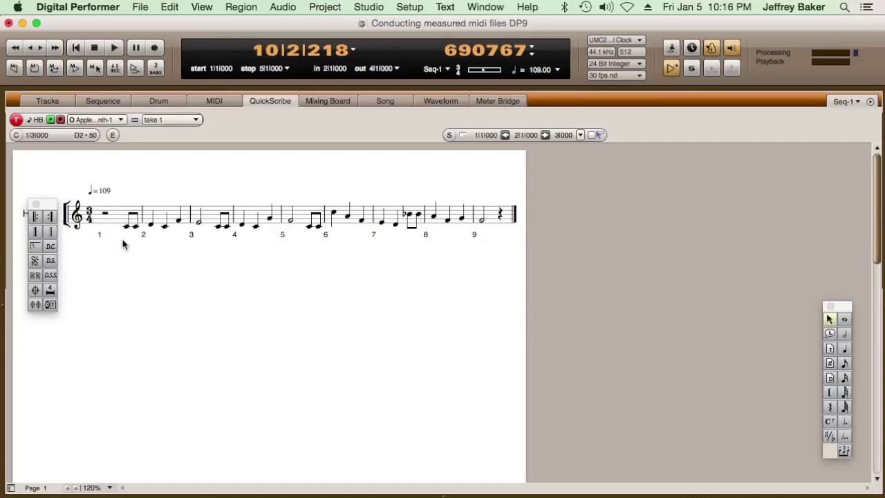
Change the key signature to F Major from 1|1|000 to the end of the sequence.
{"action": "left_click", "coordinate": [370, 6]}
{"action": "mouse_move", "coordinate": [342, 6]}
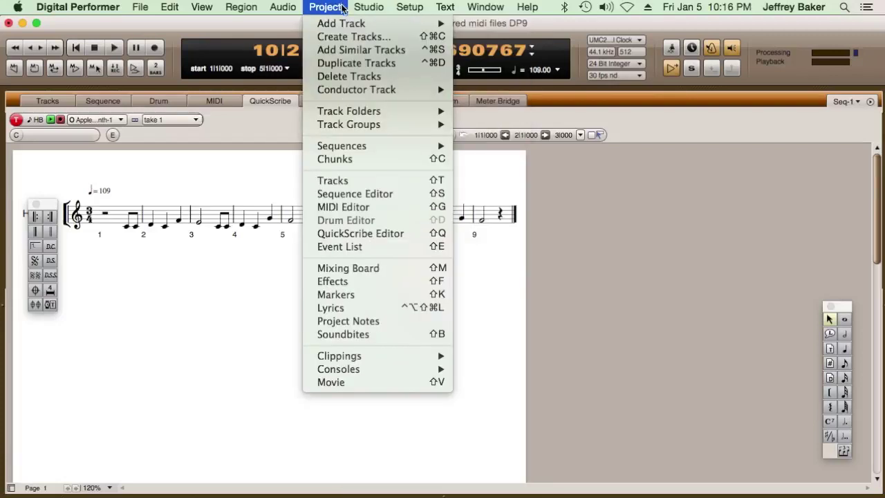
{"action": "mouse_move", "coordinate": [376, 91]}
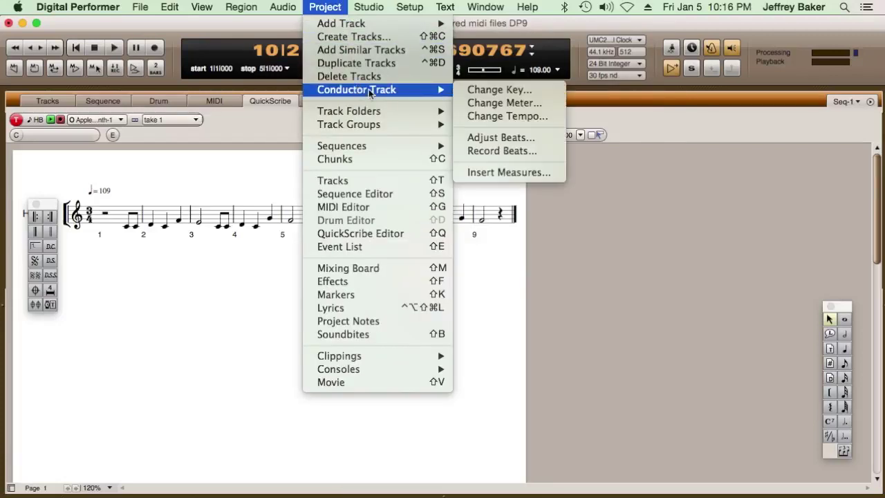
{"action": "left_click", "coordinate": [503, 90]}
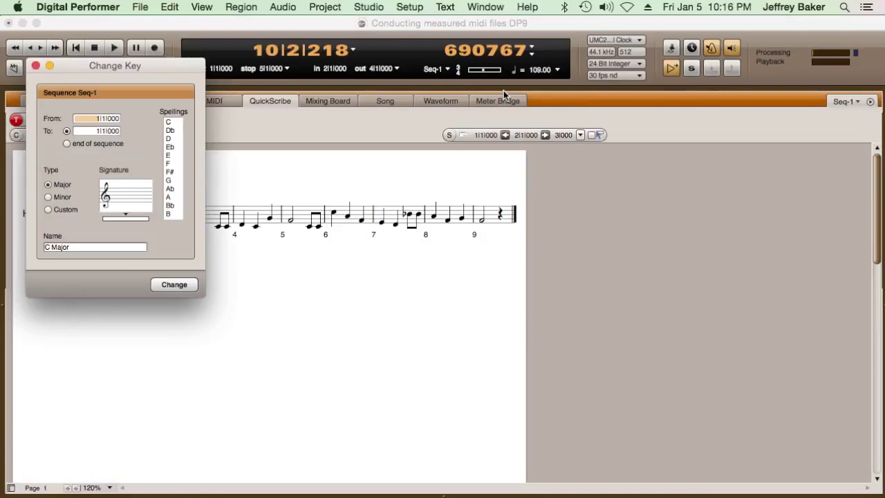
{"action": "left_click", "coordinate": [65, 131]}
{"action": "left_click", "coordinate": [121, 219]}
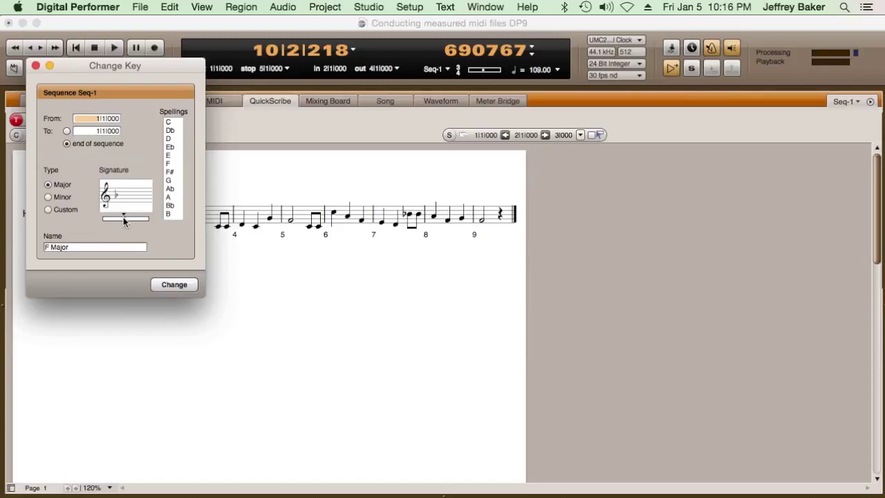
{"action": "left_click", "coordinate": [174, 285]}
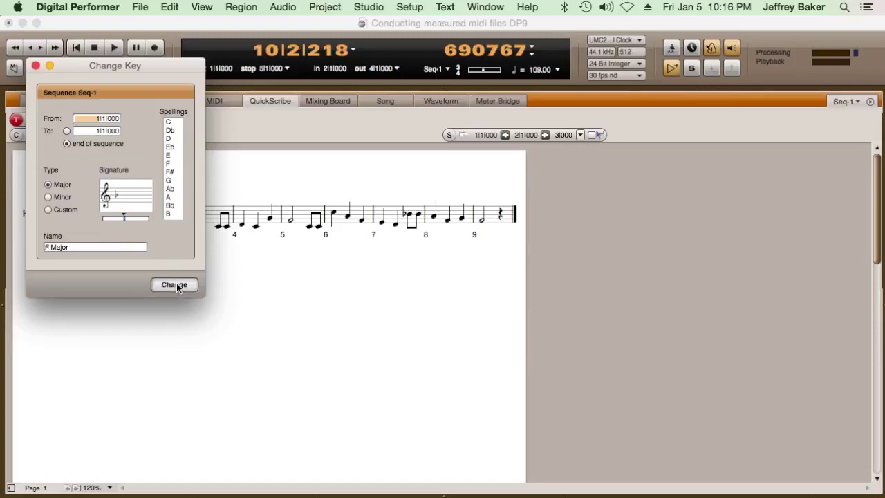
{"action": "left_click", "coordinate": [35, 65]}
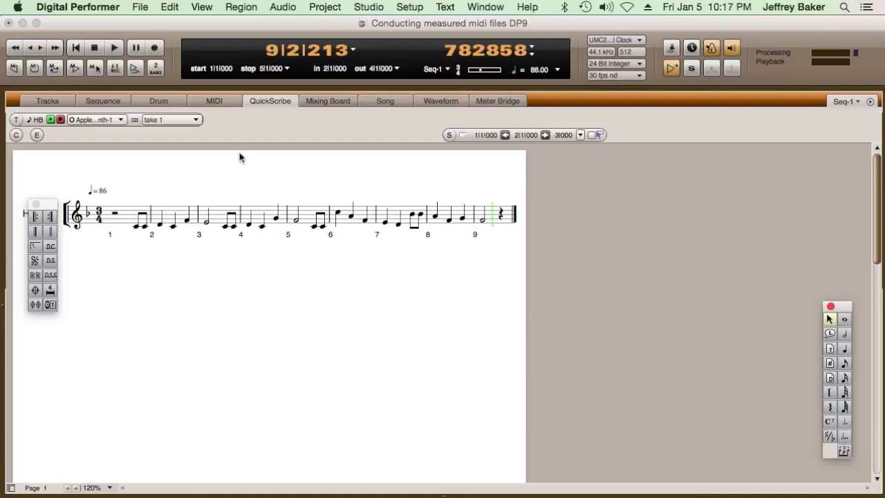
Play back the opening of the notated melody and return to the tracks overview.
{"action": "left_click", "coordinate": [132, 231]}
{"action": "key", "text": "space"}
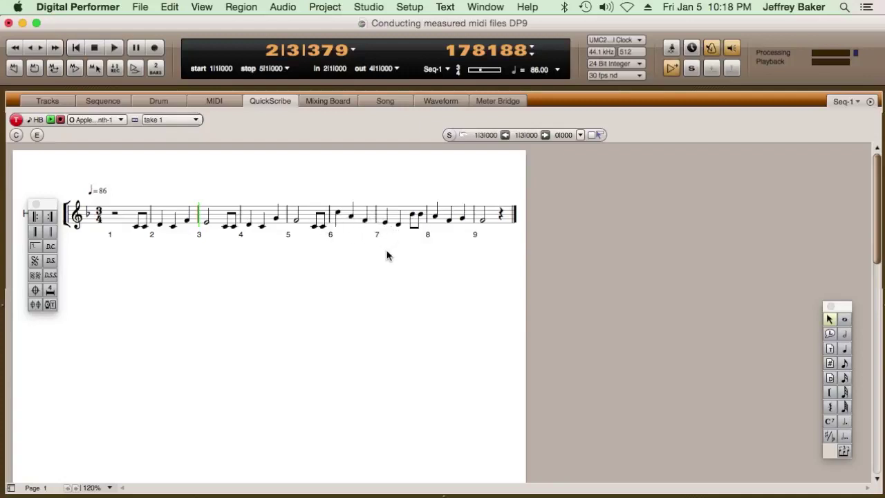
{"action": "key", "text": "shift+t"}
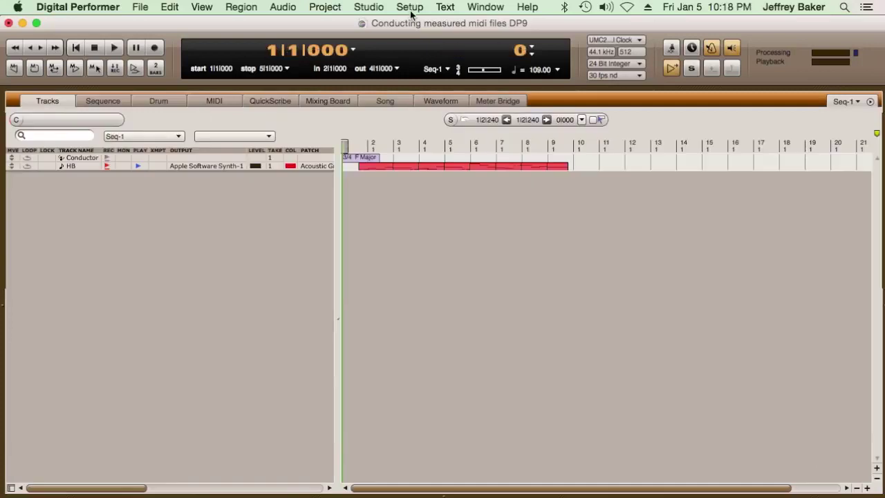
Configure Receive Sync to use tap tempo, with USB Keystation 88es as the MIDI beat input source.
{"action": "left_click", "coordinate": [410, 7]}
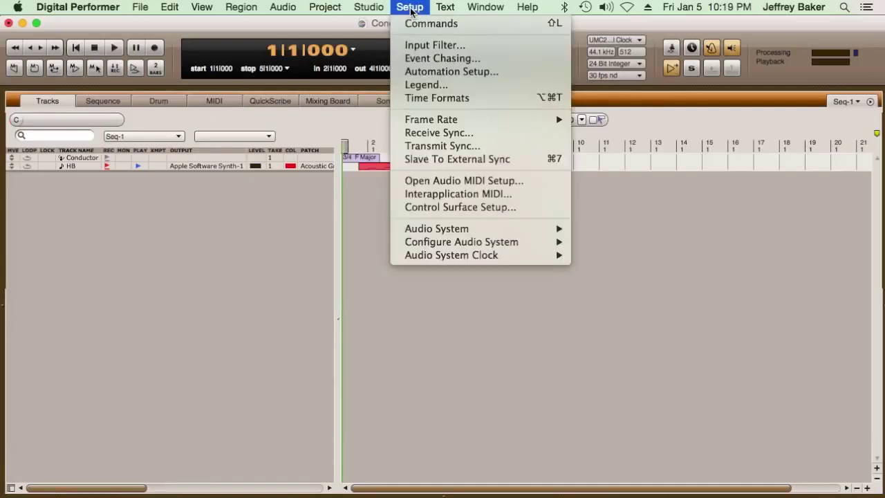
{"action": "left_click", "coordinate": [435, 135]}
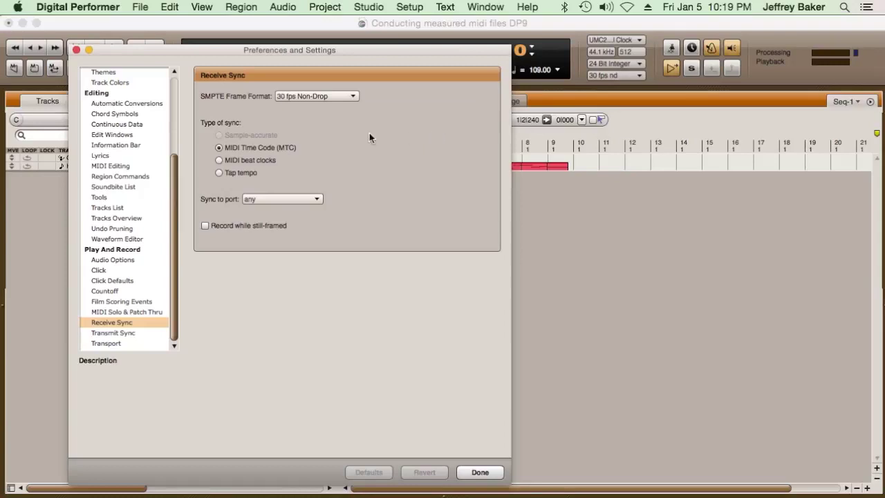
{"action": "left_click", "coordinate": [218, 172]}
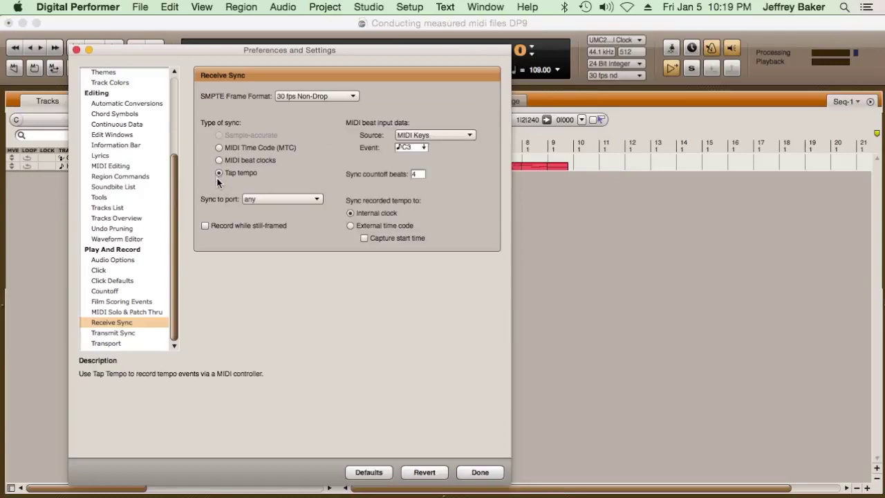
{"action": "left_click", "coordinate": [414, 137]}
{"action": "mouse_move", "coordinate": [484, 194]}
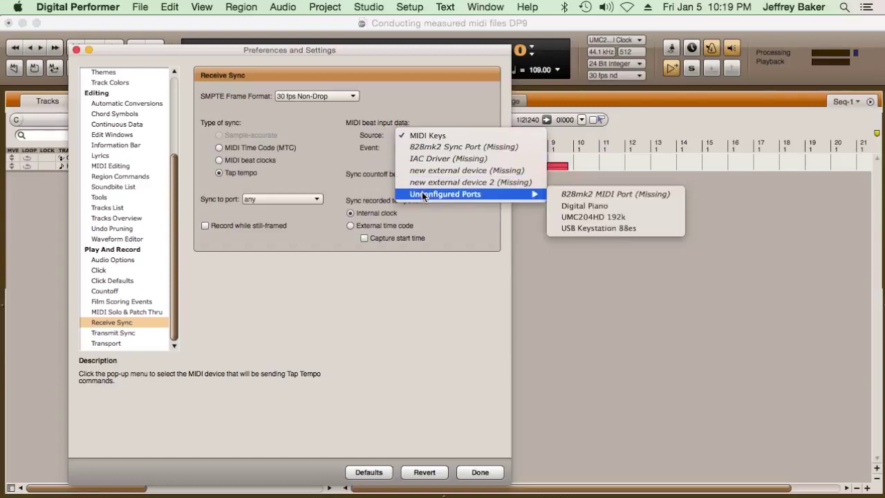
{"action": "left_click", "coordinate": [607, 227]}
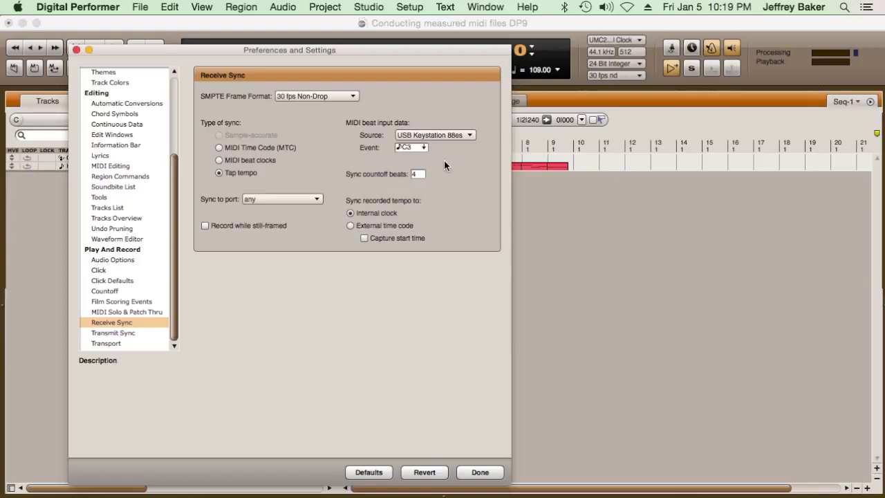
{"action": "left_click", "coordinate": [480, 472]}
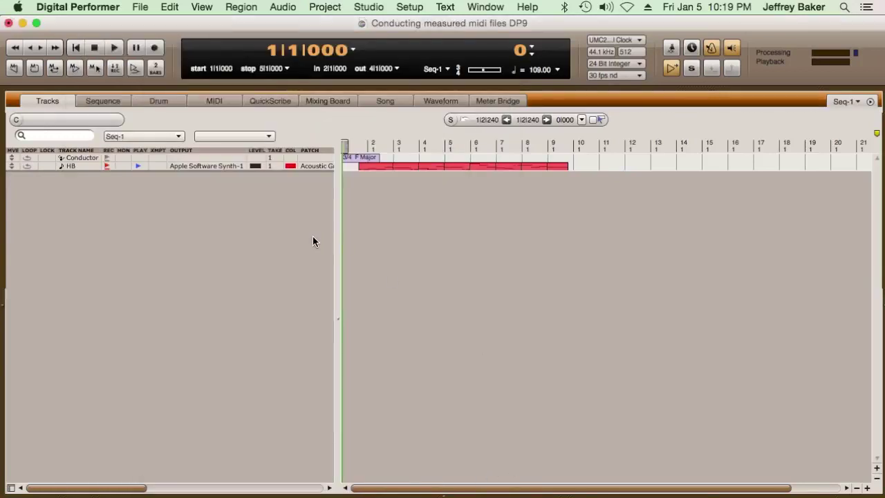
Examine the conductor track's key and meter events in the MIDI editor alongside the HB track's notation.
{"action": "double_click", "coordinate": [356, 159]}
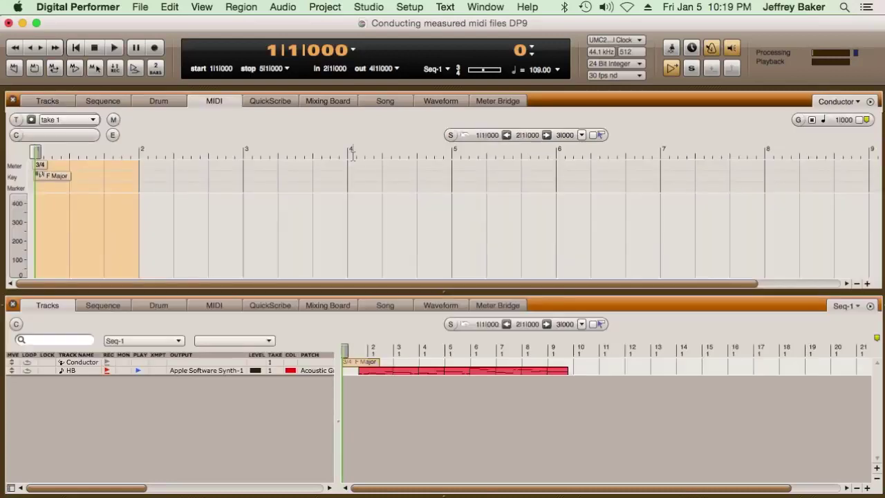
{"action": "left_click", "coordinate": [47, 177]}
{"action": "left_click", "coordinate": [40, 166]}
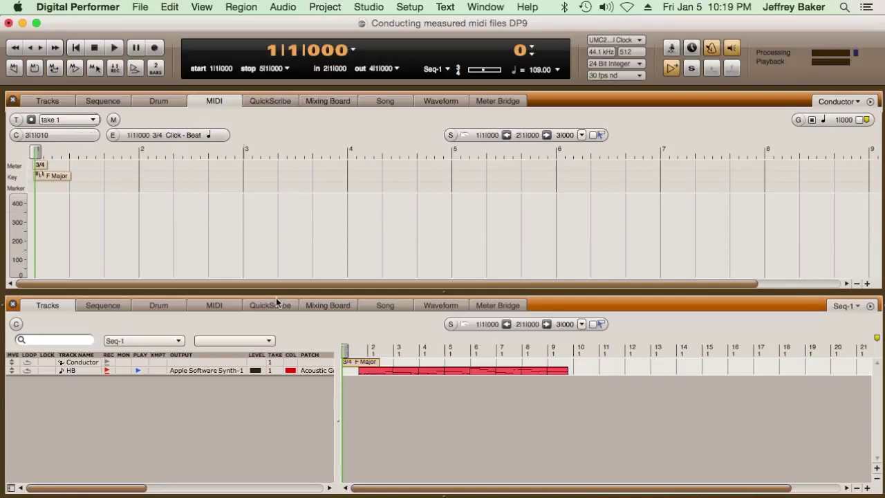
{"action": "left_click", "coordinate": [272, 307]}
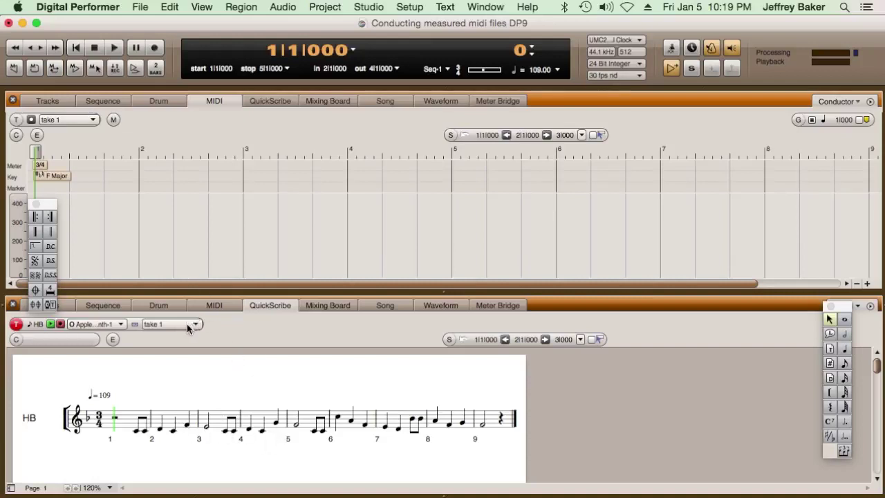
{"action": "left_click", "coordinate": [11, 305]}
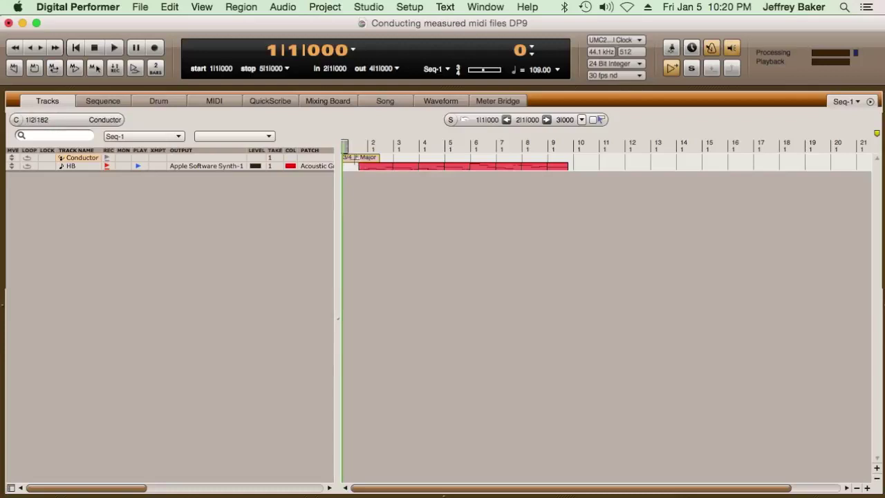
Open the conductor track in the MIDI editor again and display the Tools palette.
{"action": "double_click", "coordinate": [358, 161]}
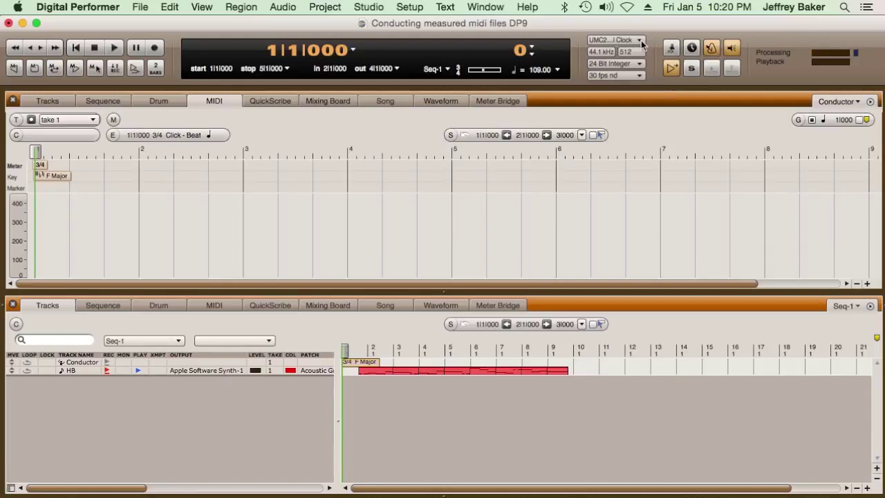
{"action": "left_click", "coordinate": [407, 7]}
{"action": "mouse_move", "coordinate": [387, 7]}
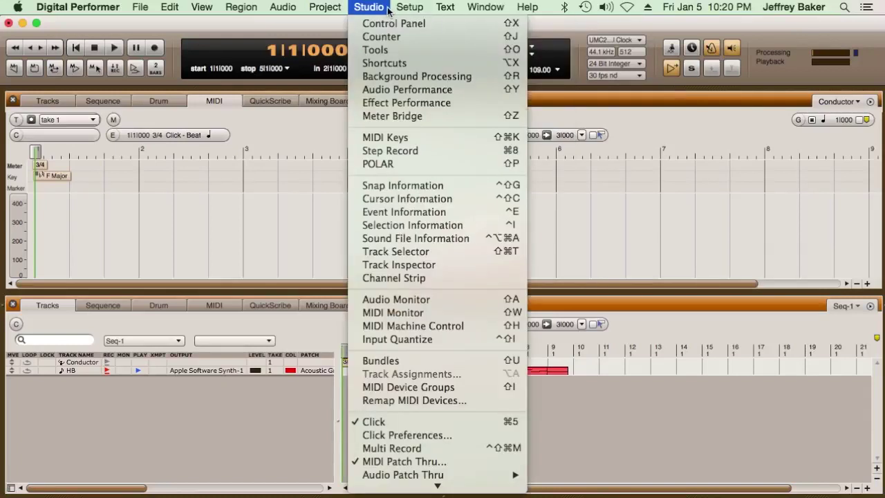
{"action": "left_click", "coordinate": [386, 49]}
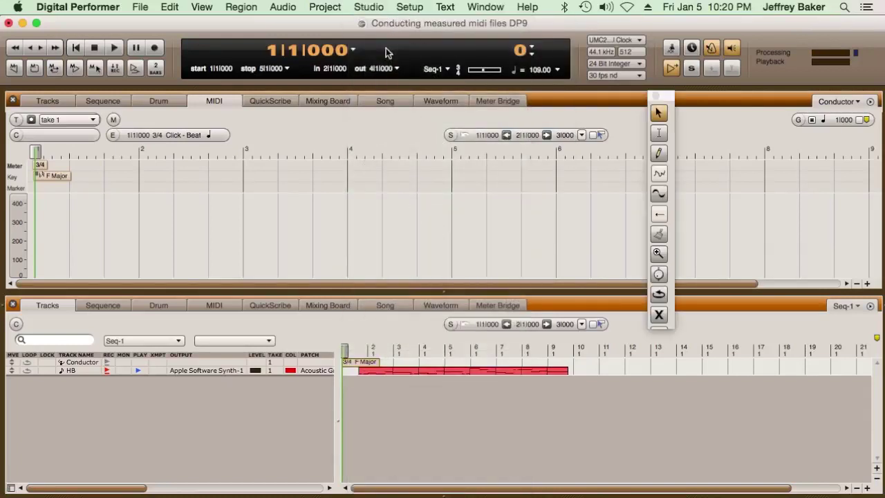
Draw a tempo event of 400 at the start of the conductor track with the Pencil tool, and close the MIDI editor.
{"action": "left_click", "coordinate": [658, 153]}
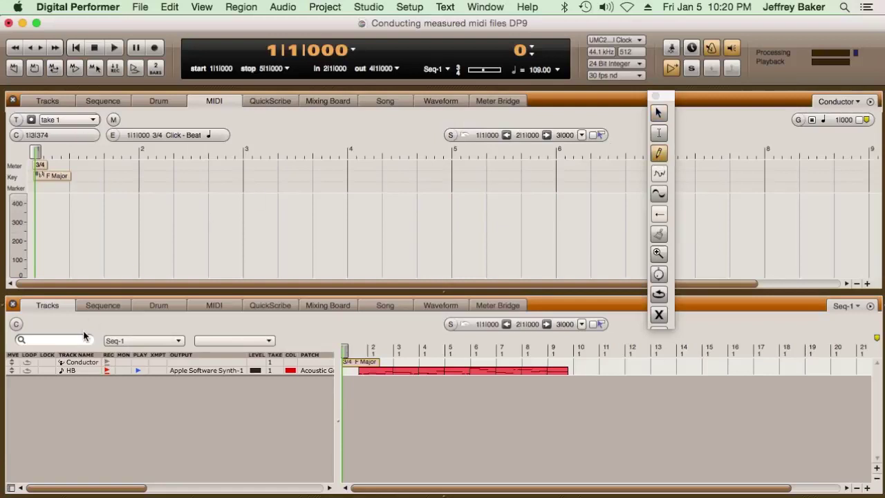
{"action": "left_click", "coordinate": [35, 203]}
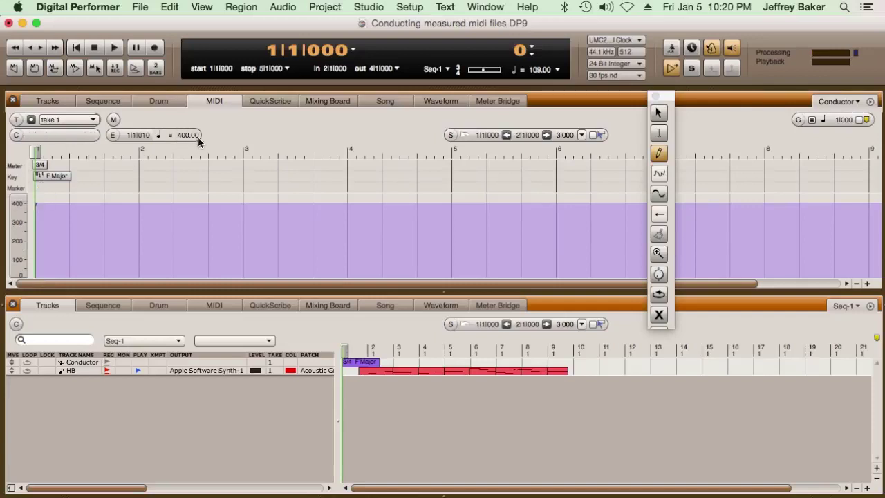
{"action": "left_click", "coordinate": [76, 48]}
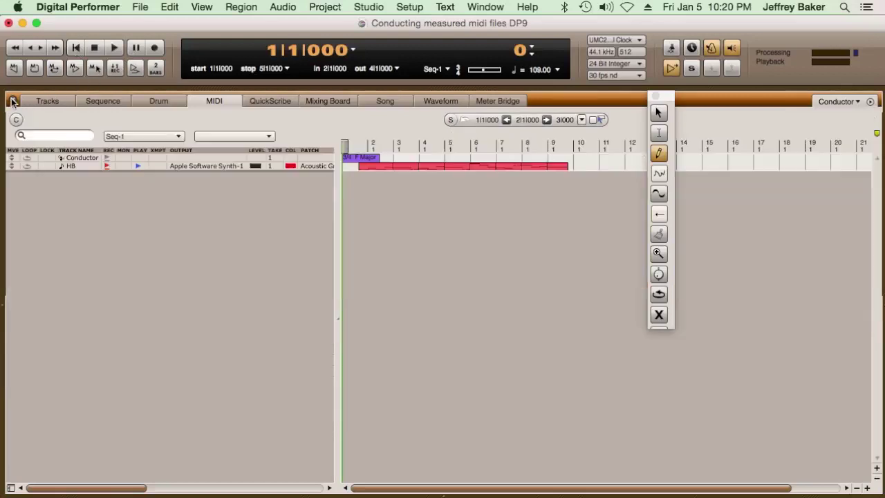
{"action": "left_click", "coordinate": [12, 100]}
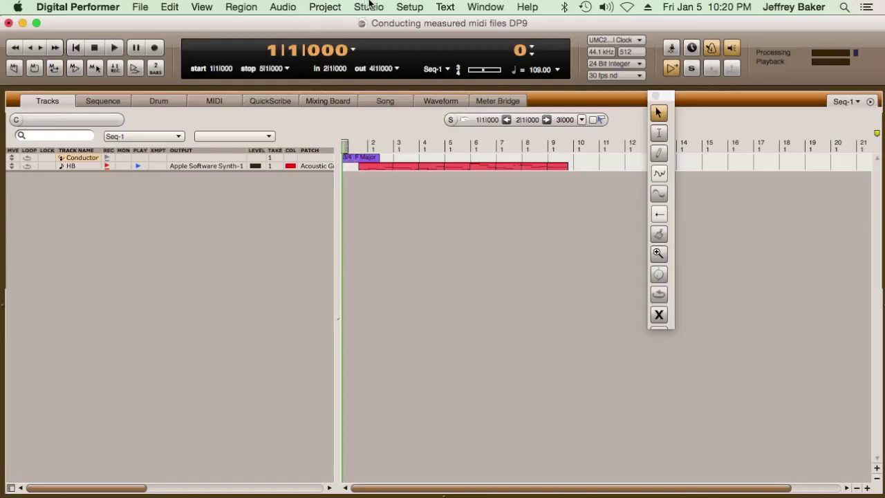
Record-enable the Conductor track and turn on Slave To External Sync.
{"action": "left_click", "coordinate": [408, 7]}
{"action": "left_click", "coordinate": [109, 160]}
{"action": "left_click", "coordinate": [399, 4]}
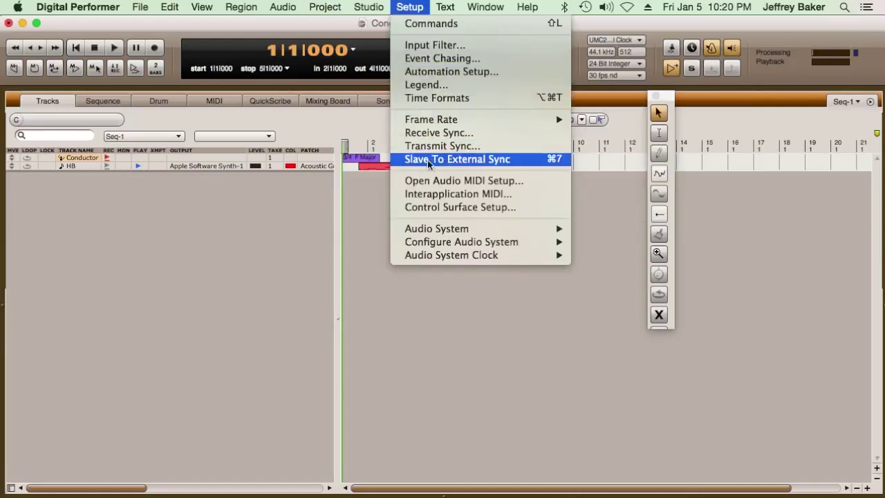
{"action": "left_click", "coordinate": [486, 160]}
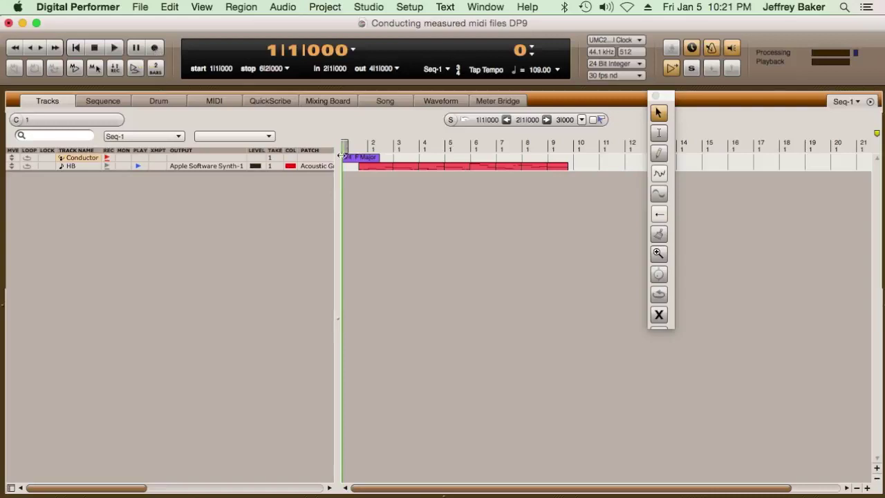
Record the tapped tempo into the Conductor track through the end of the melody in measure 9.
{"action": "left_click", "coordinate": [156, 48]}
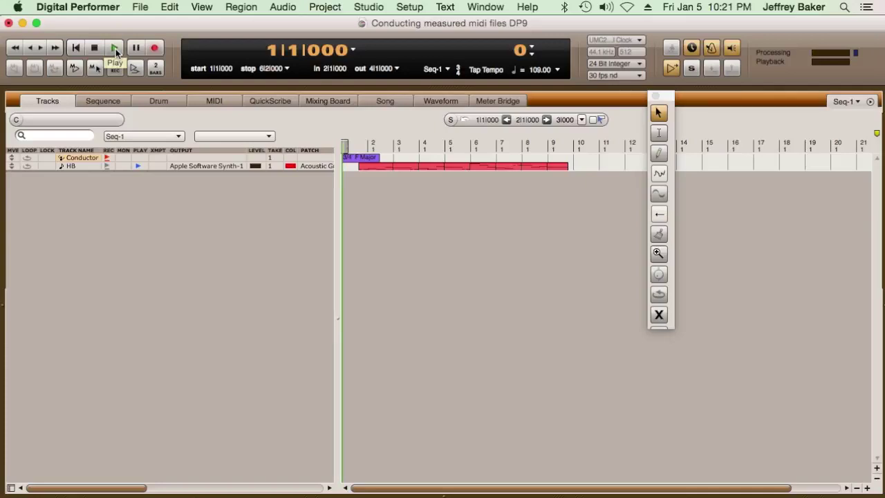
{"action": "left_click", "coordinate": [115, 48]}
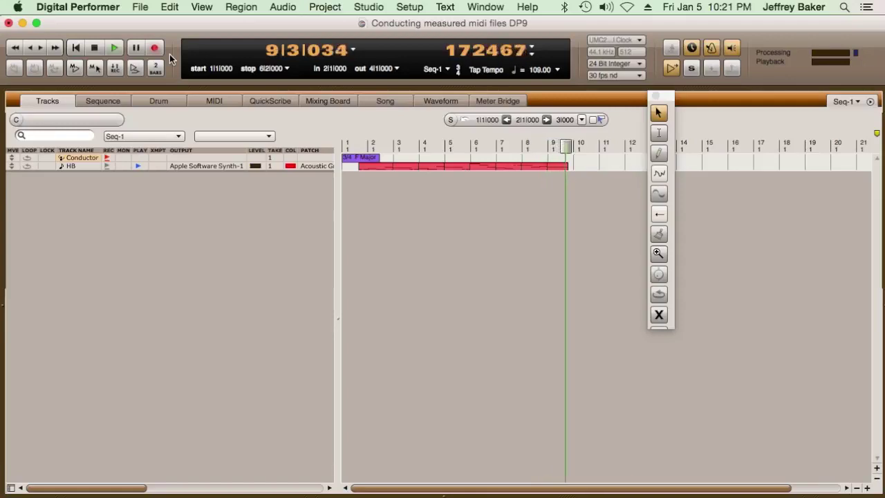
{"action": "key", "text": "space"}
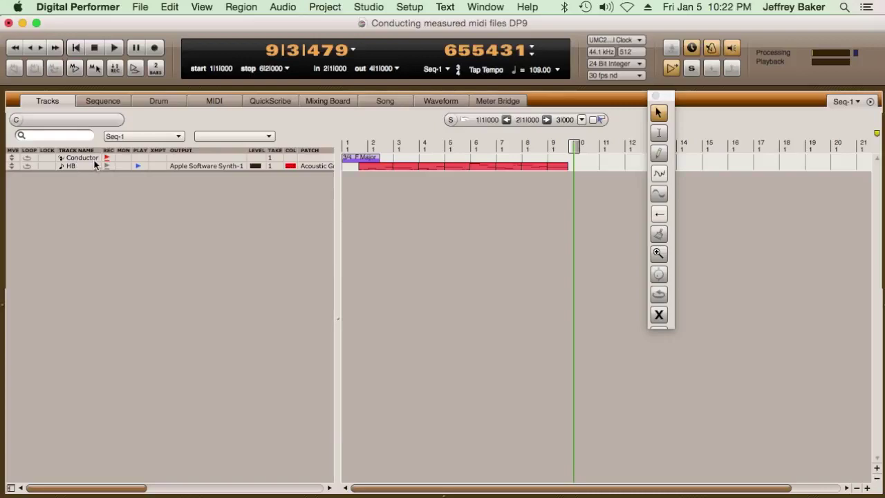
Move the playback position back to measure 1 and turn off Slave To External Sync.
{"action": "left_click", "coordinate": [366, 142]}
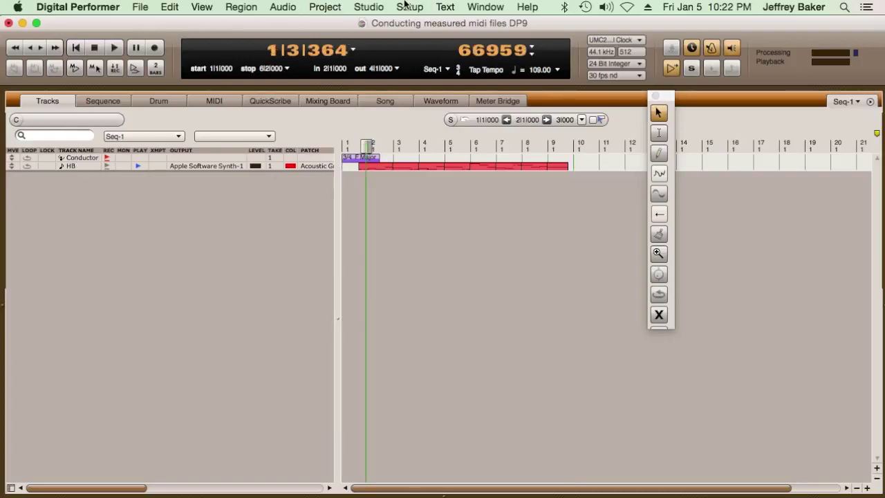
{"action": "left_click", "coordinate": [406, 7]}
{"action": "left_click", "coordinate": [413, 160]}
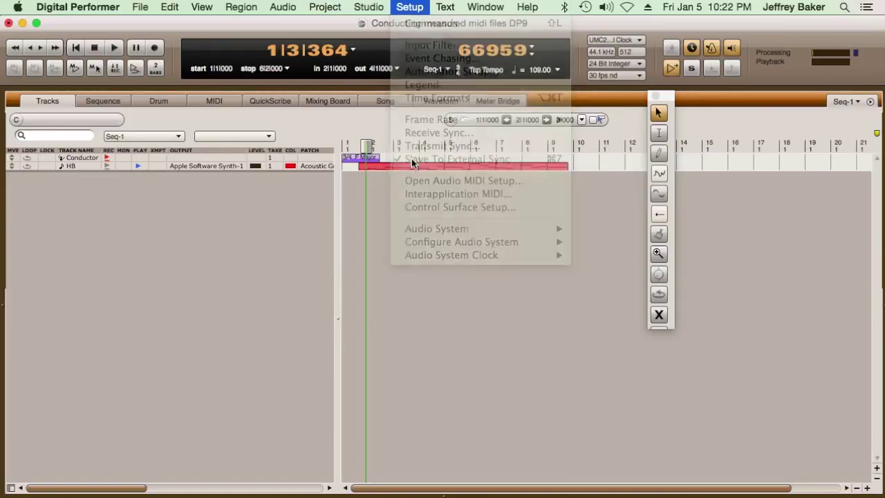
Set the tempo control to Conductor track and play the melody from the beginning with the recorded tempo.
{"action": "left_click", "coordinate": [558, 69]}
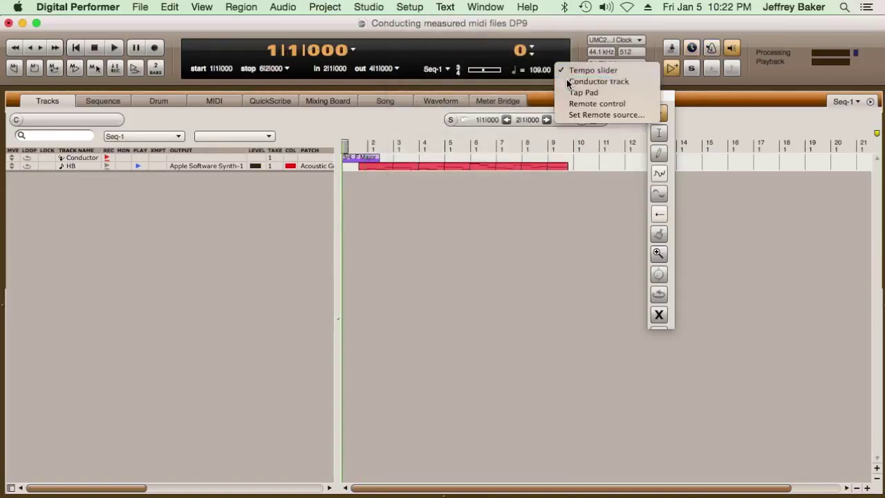
{"action": "left_click", "coordinate": [565, 79]}
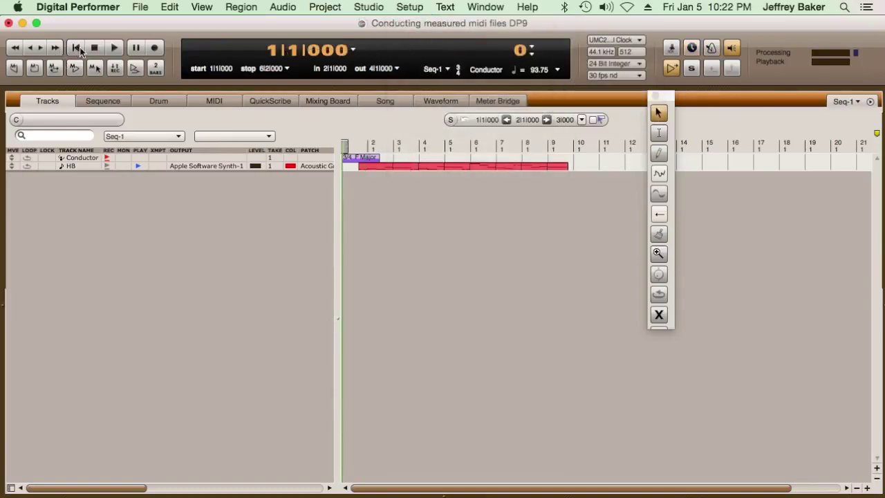
{"action": "left_click", "coordinate": [114, 48]}
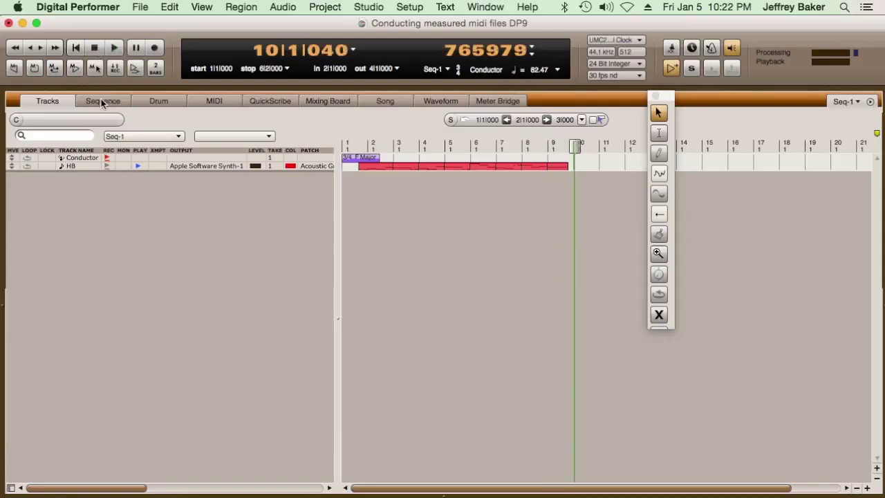
Open the Conductor track in the MIDI editor and fit its horizontal and tempo scales to examine the recorded tempo changes.
{"action": "double_click", "coordinate": [81, 158]}
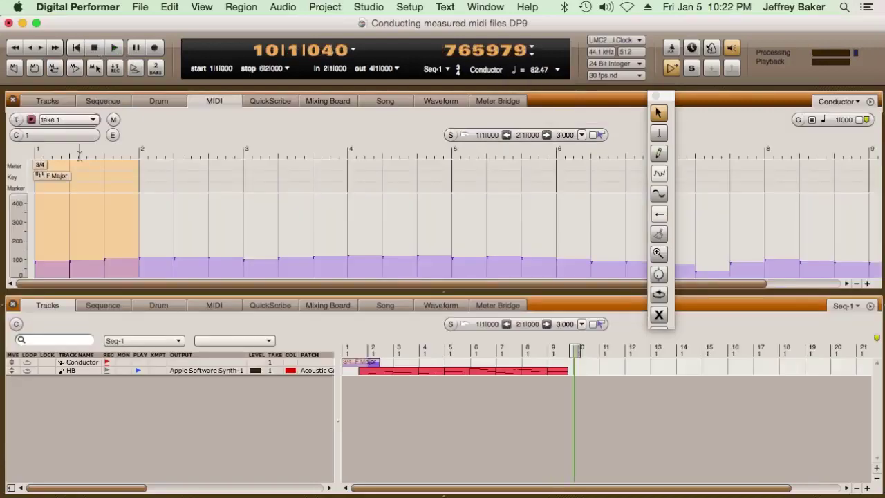
{"action": "left_click", "coordinate": [856, 283]}
{"action": "left_click", "coordinate": [856, 284]}
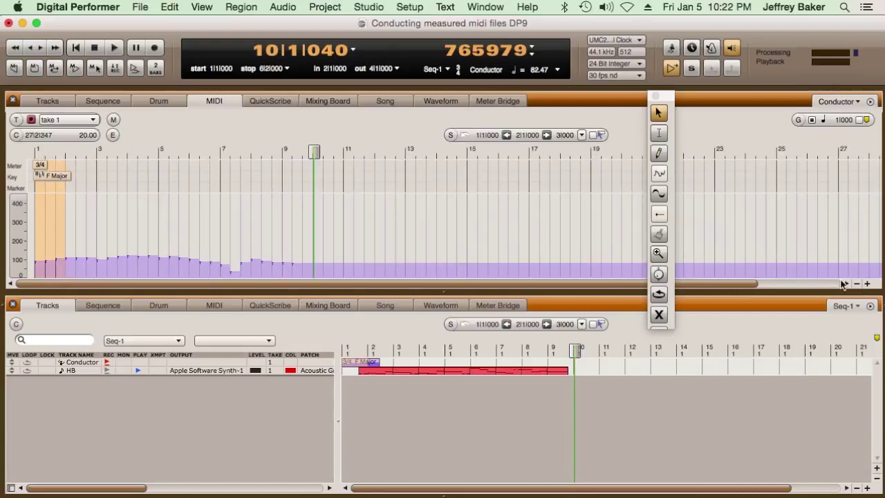
{"action": "left_click", "coordinate": [22, 271]}
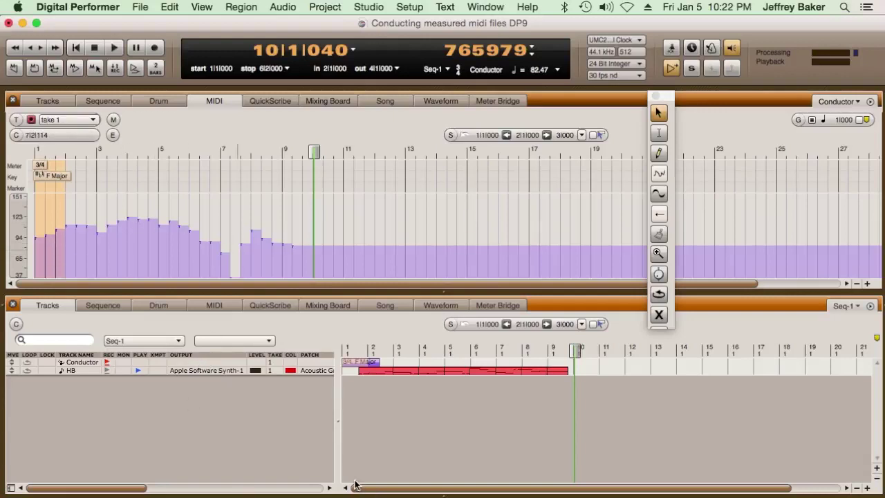
Show the HB track's QuickScribe notation above the Conductor track's MIDI tempo graph and play the melody from the start.
{"action": "left_click", "coordinate": [266, 101]}
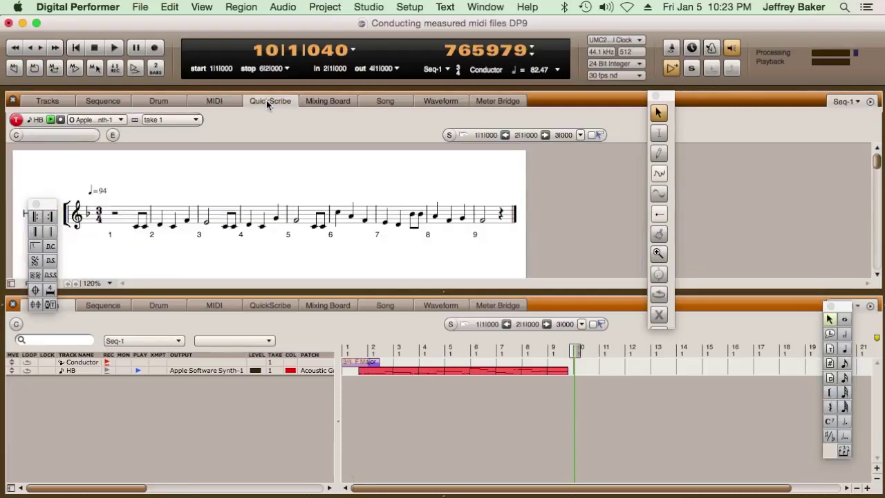
{"action": "left_click", "coordinate": [217, 308]}
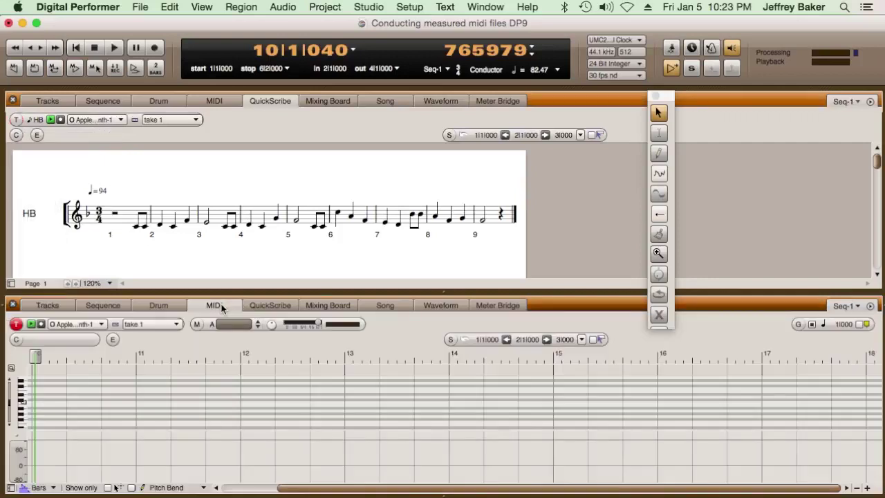
{"action": "left_click", "coordinate": [849, 305]}
{"action": "left_click", "coordinate": [845, 293]}
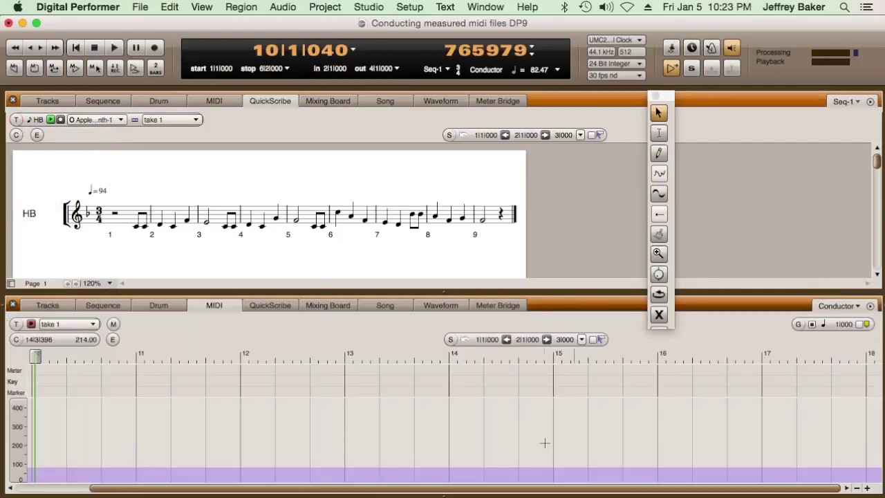
{"action": "left_click", "coordinate": [858, 487]}
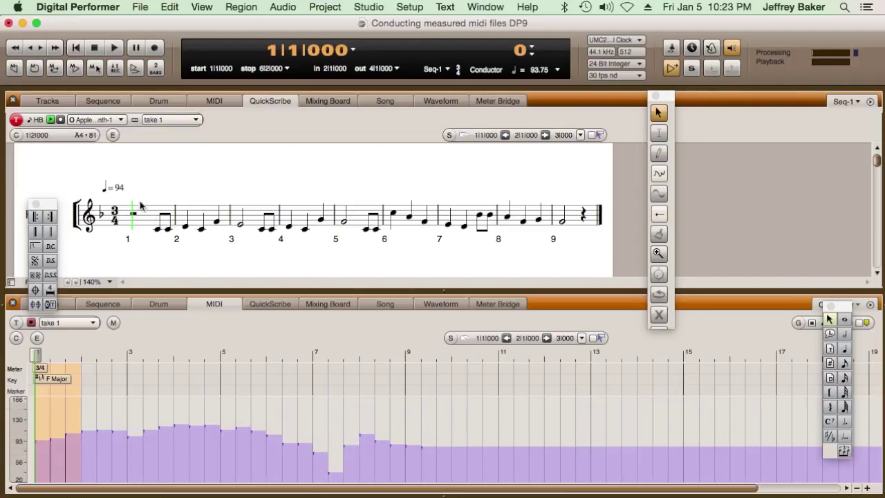
{"action": "key", "text": "space"}
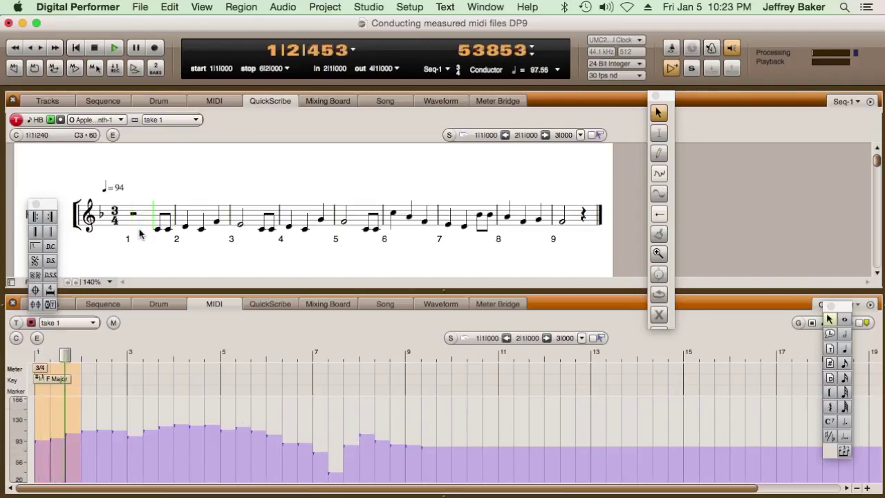